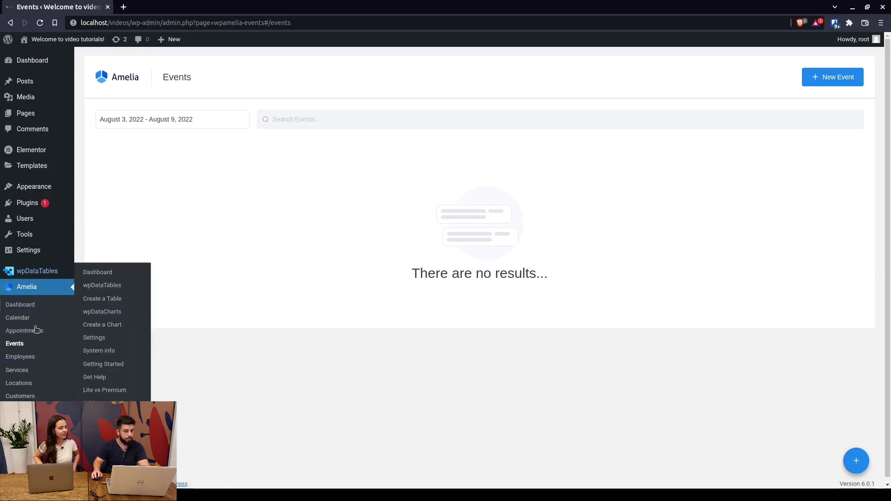
Start a new event and name it Evolution 101.
left_click(818, 77)
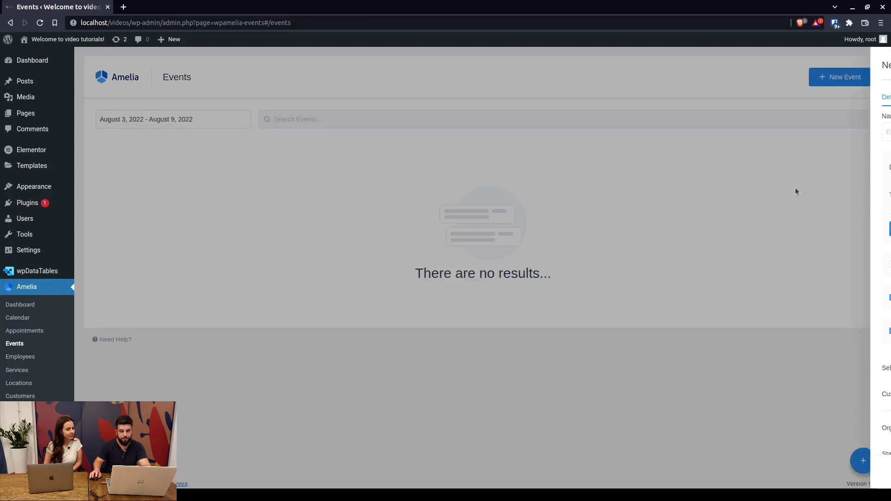
left_click(705, 132)
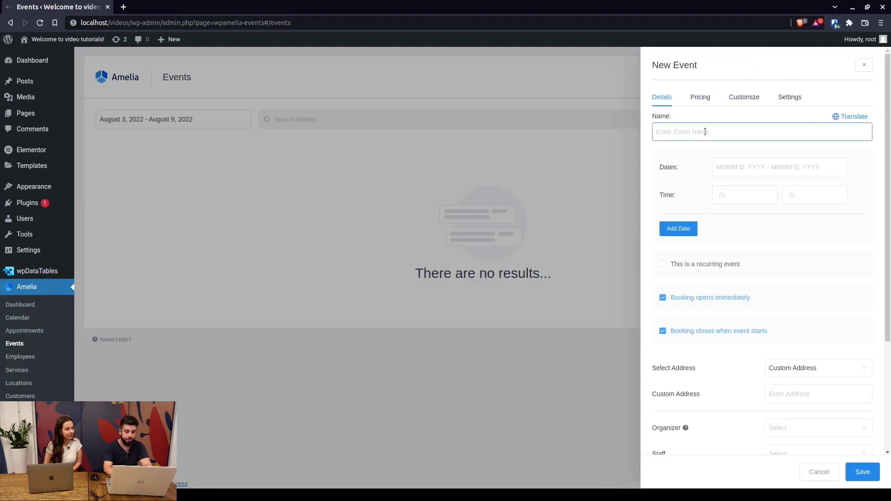
type("Hi")
key("BackSpace")
key("BackSpace")
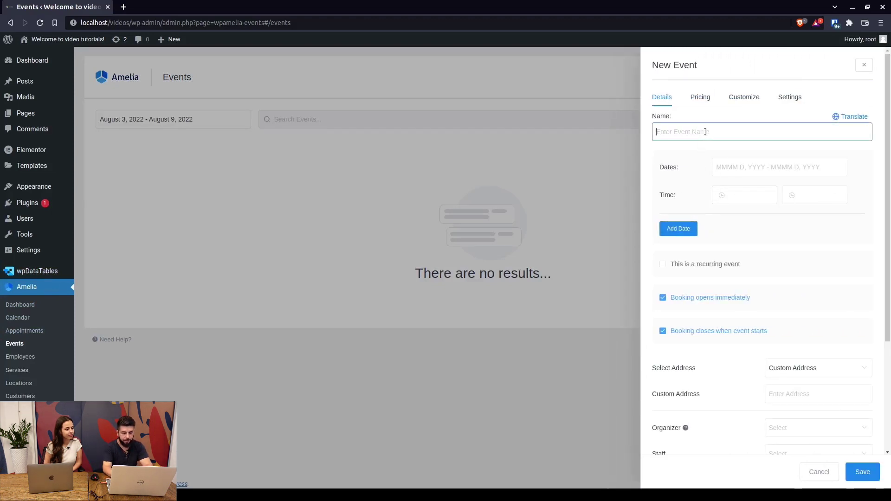
type("Evolution 101")
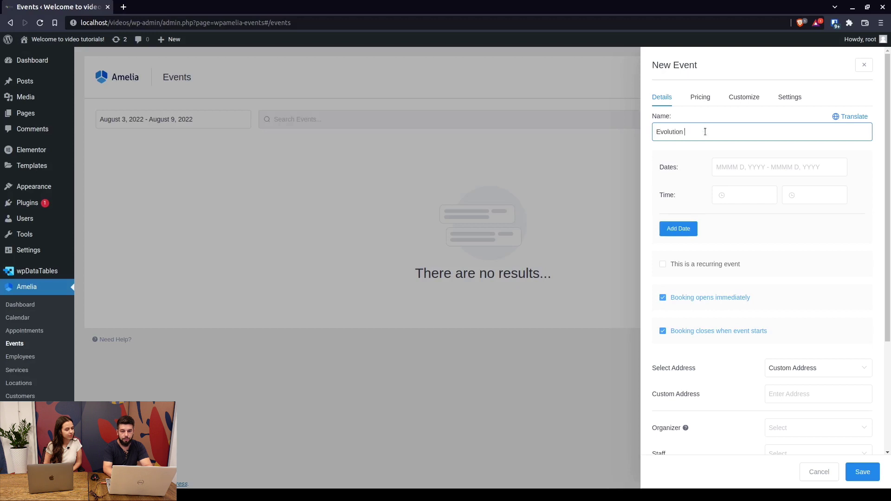
Schedule the event for August 4–5, 2022, from 08:00 to 11:00.
left_click(743, 166)
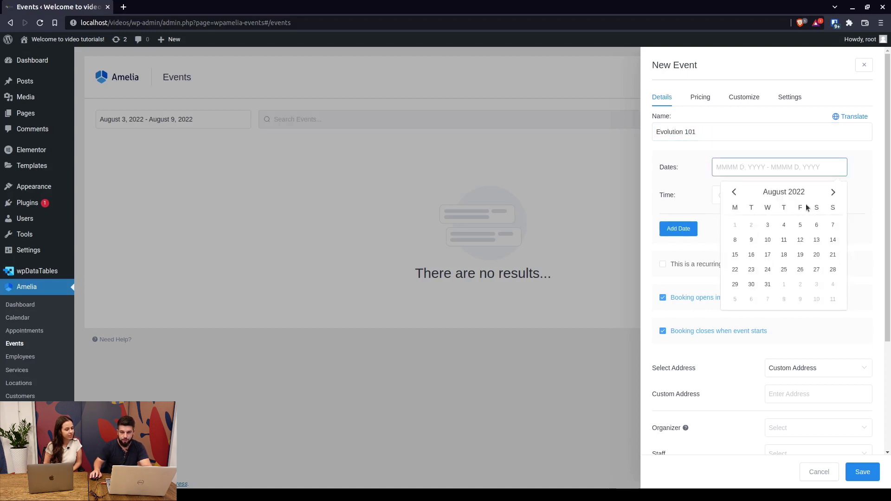
left_click(785, 226)
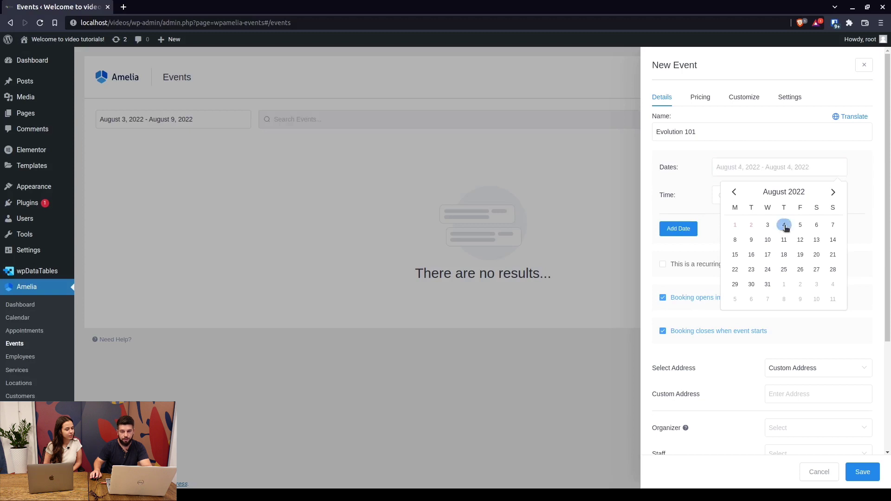
left_click(801, 226)
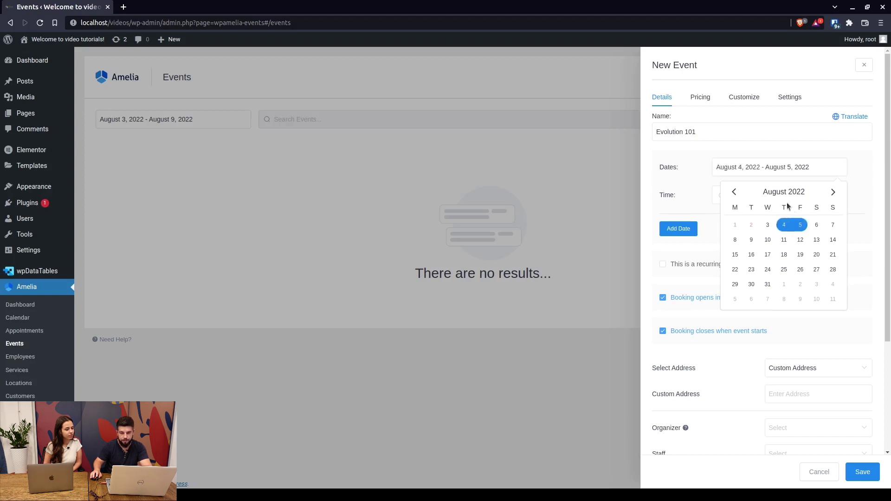
left_click(745, 196)
type("08:00")
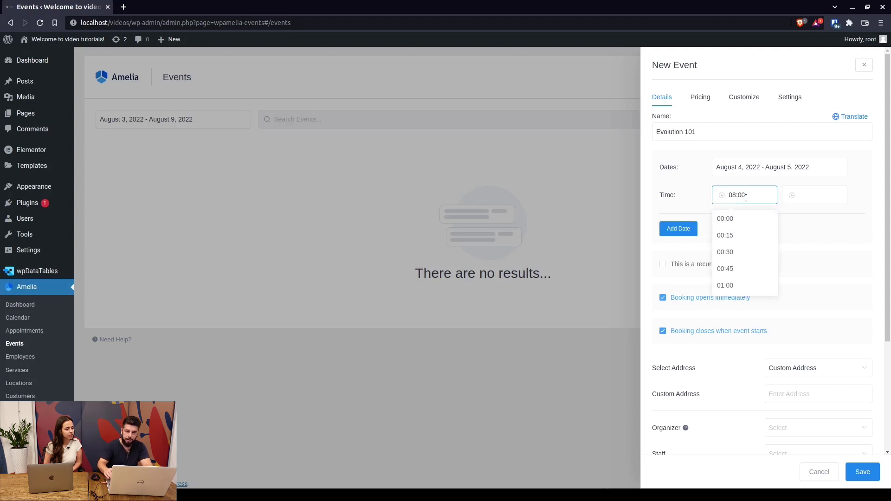
key("Tab")
type("11")
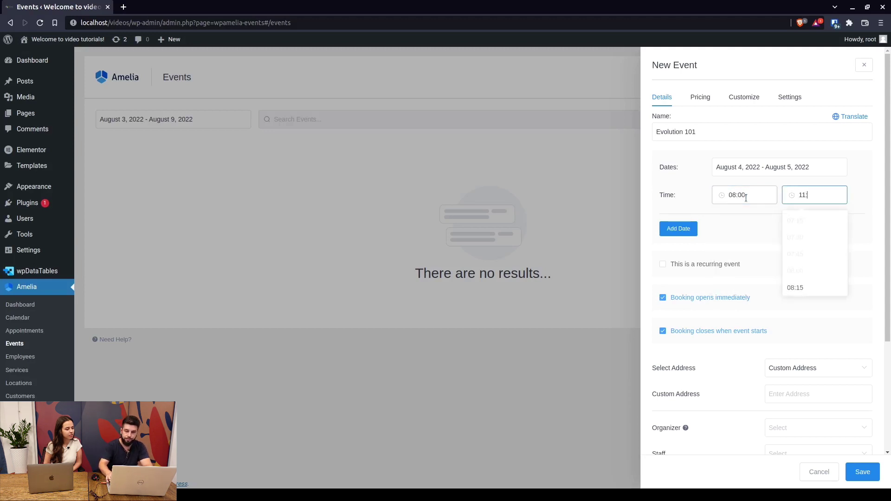
type(":00")
left_click(760, 221)
scroll(770, 219, "down", 2)
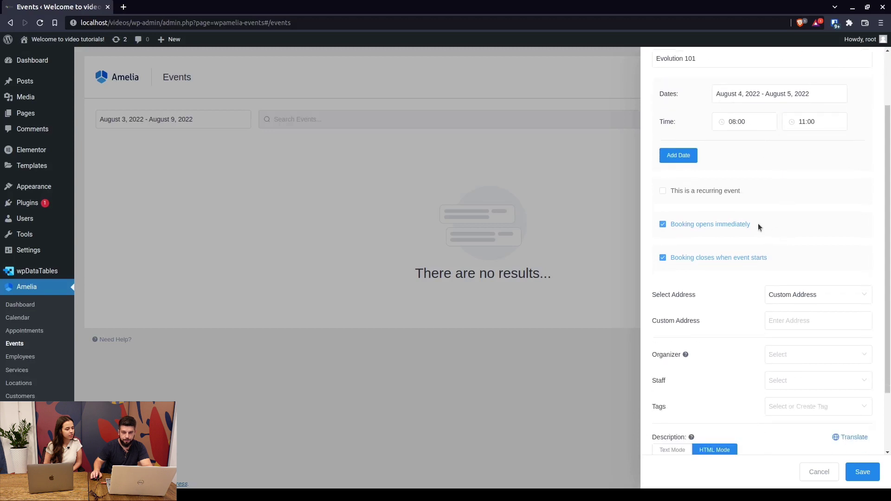
scroll(736, 239, "down", 2)
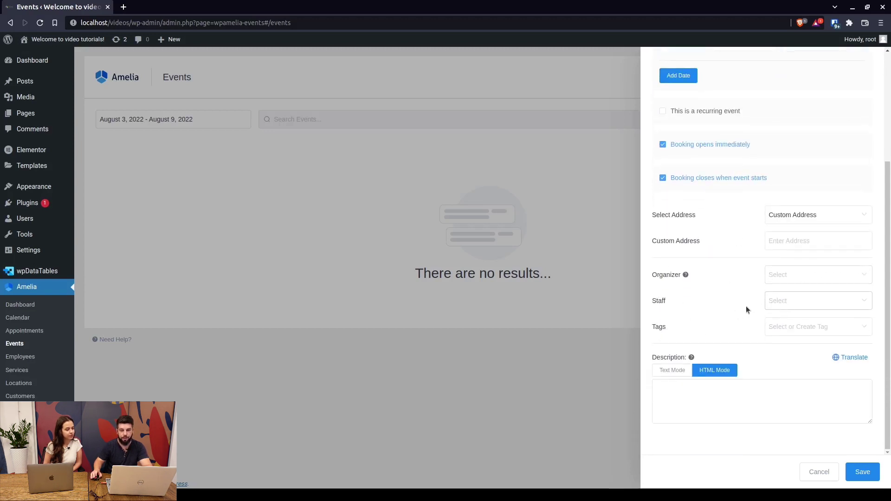
scroll(731, 306, "up", 4)
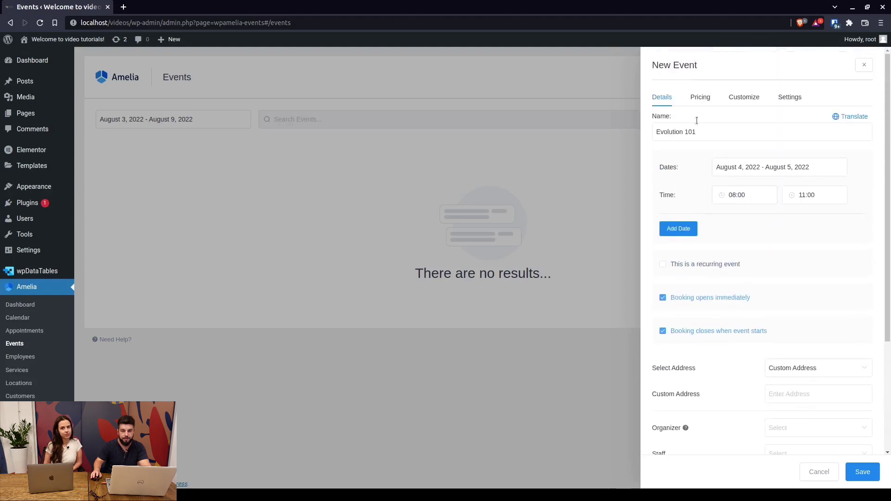
left_click(701, 98)
Set the price to $10 and 10 spots, and enable custom pricing.
left_click(705, 141)
type("$10.00")
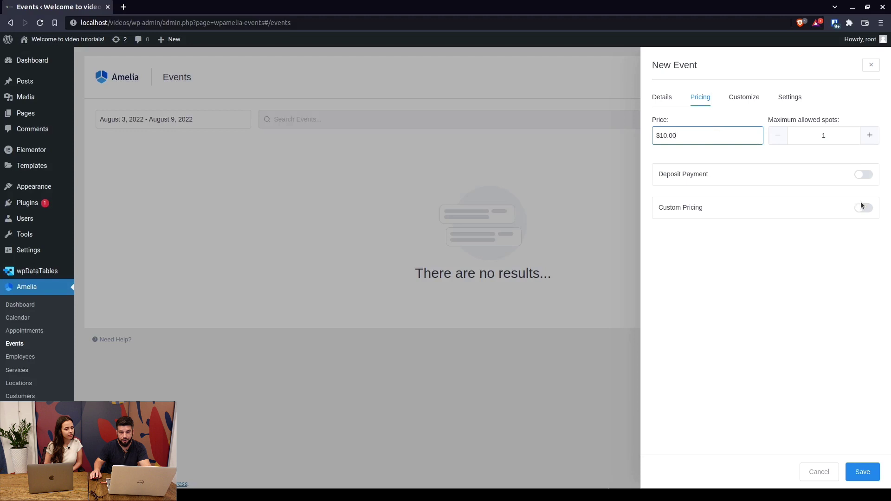
left_click(843, 142)
type("0")
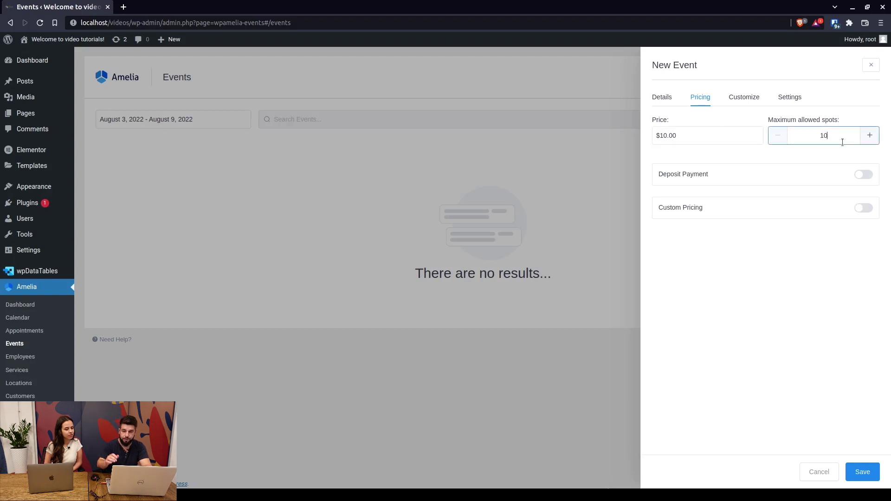
left_click(816, 317)
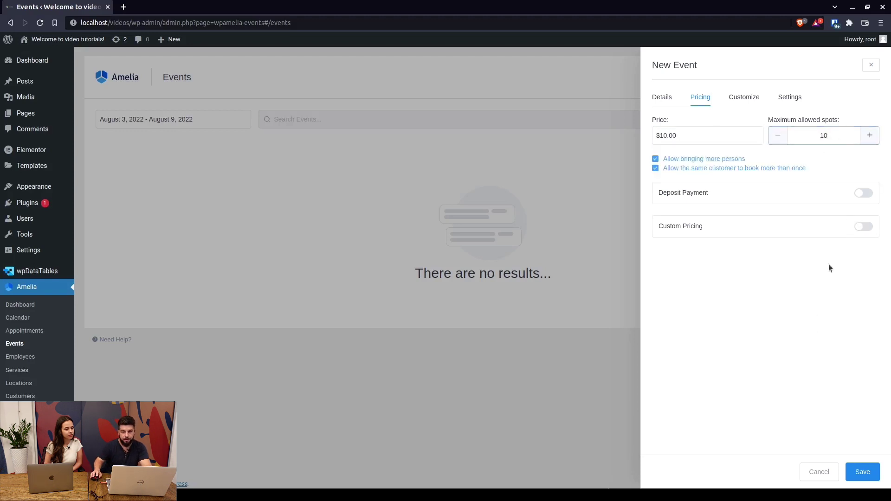
left_click(865, 227)
Add pricing tiers Senior $8.00, Adults $10.00 and Children $7.00.
left_click(732, 267)
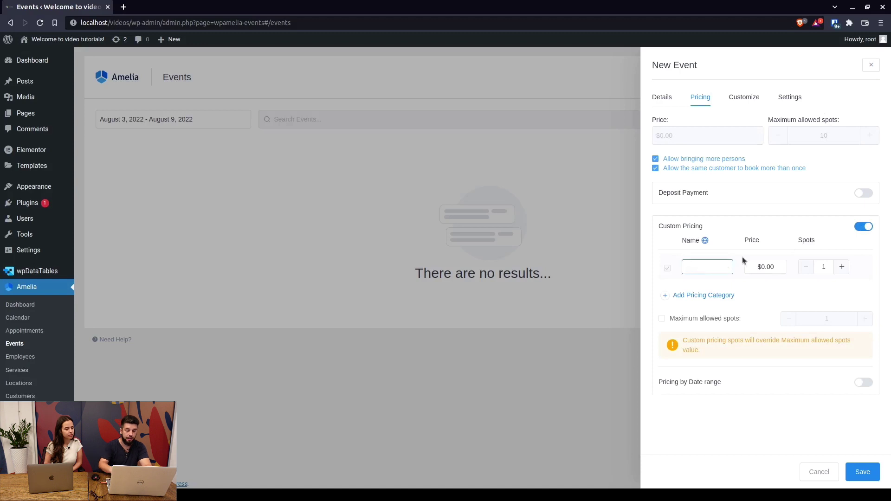
type("Senior")
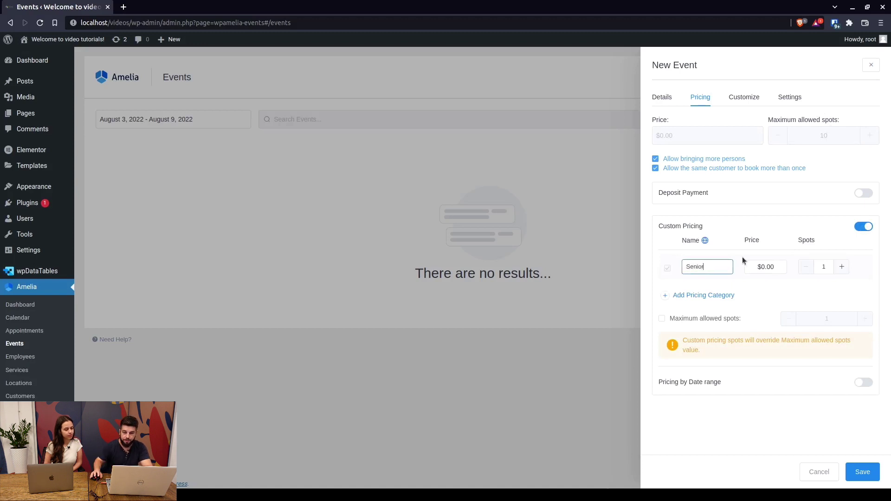
left_click(772, 272)
type("8")
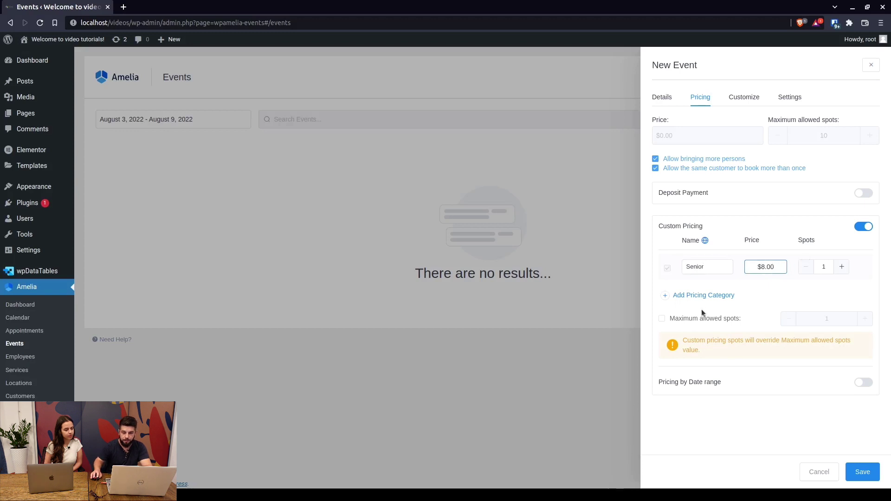
left_click(704, 295)
type("Adults")
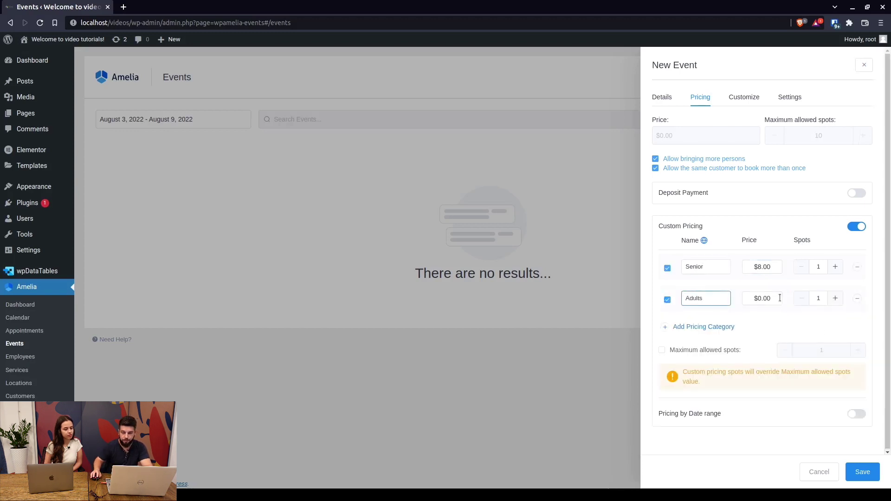
left_click(780, 298)
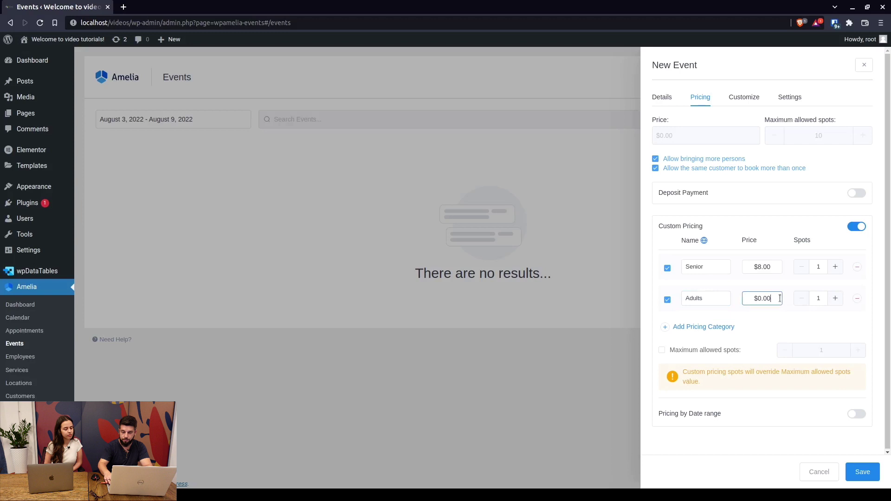
left_click(702, 326)
type("Children")
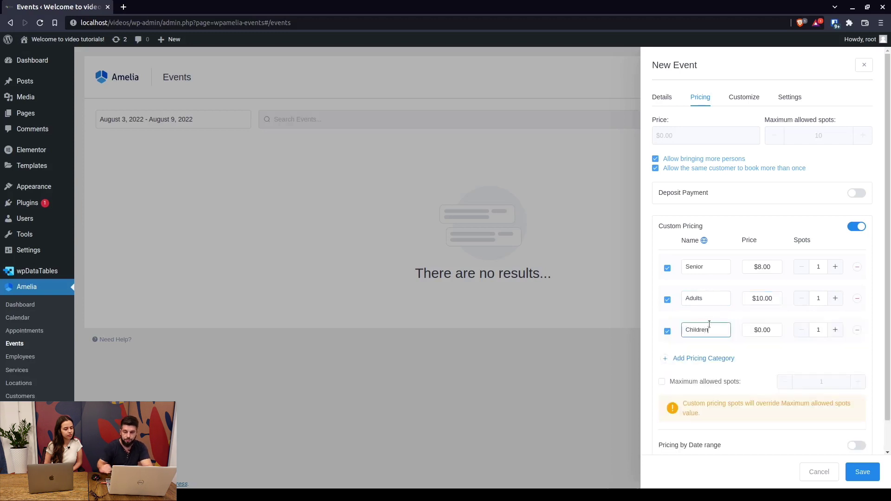
left_click(773, 334)
type("7")
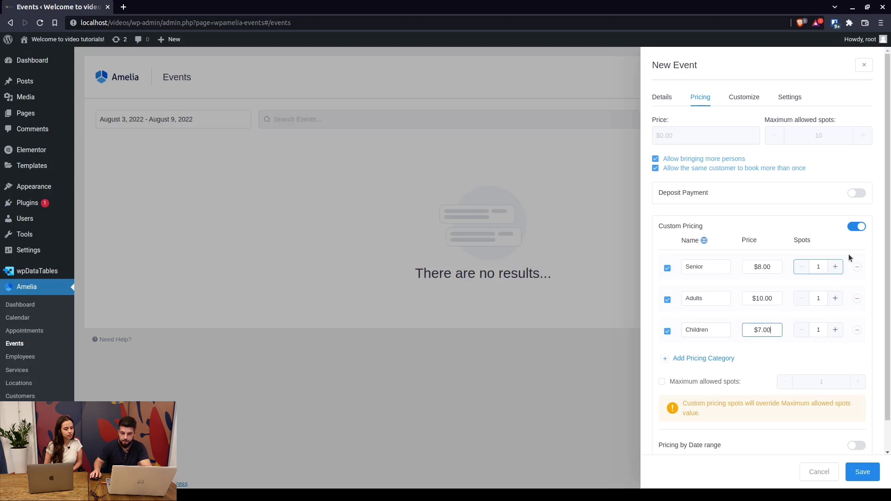
Enable a single overall spot limit for all pricing tiers and edit its value.
left_click(687, 384)
left_click(837, 384)
type("0")
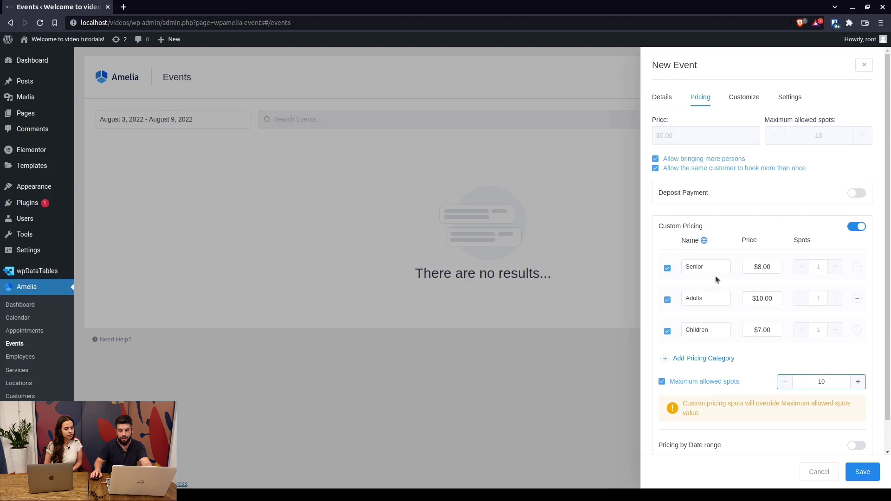
scroll(752, 315, "down", 1)
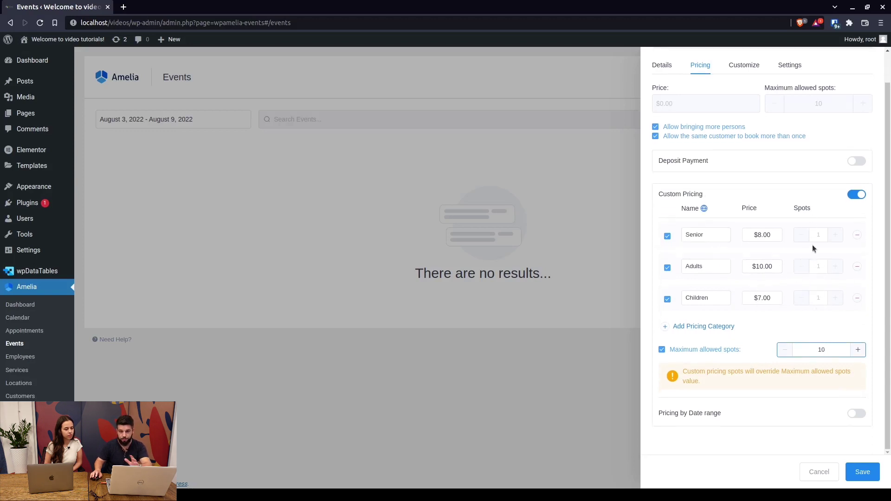
Give Senior, Adults and Children 5 spots each, restore the 10-spot limit, and save.
left_click(676, 353)
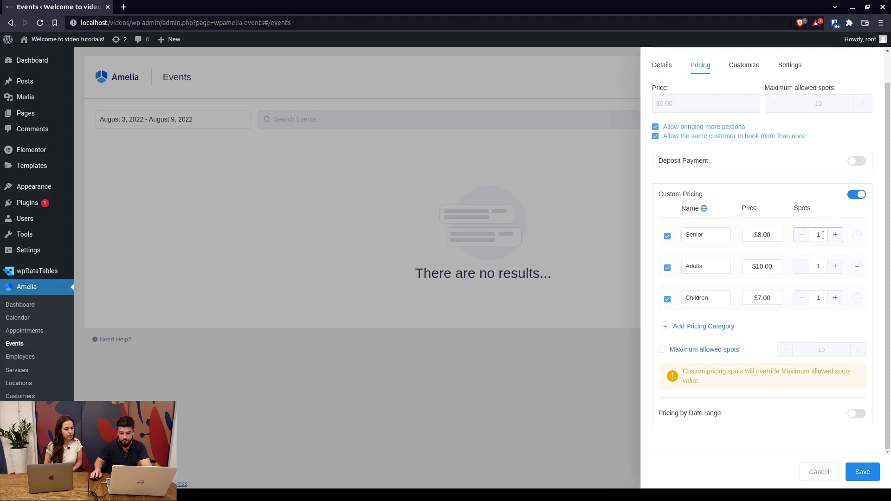
double_click(819, 235)
type("5")
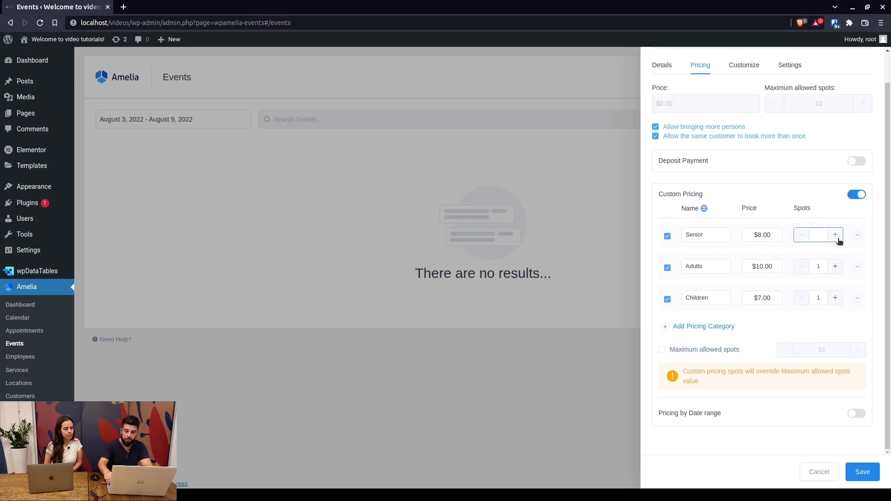
double_click(824, 267)
type("5")
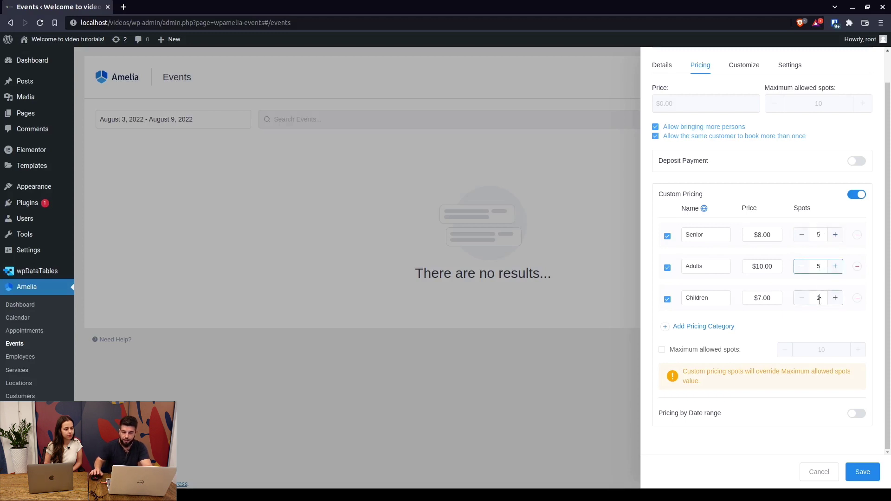
double_click(820, 301)
type("5")
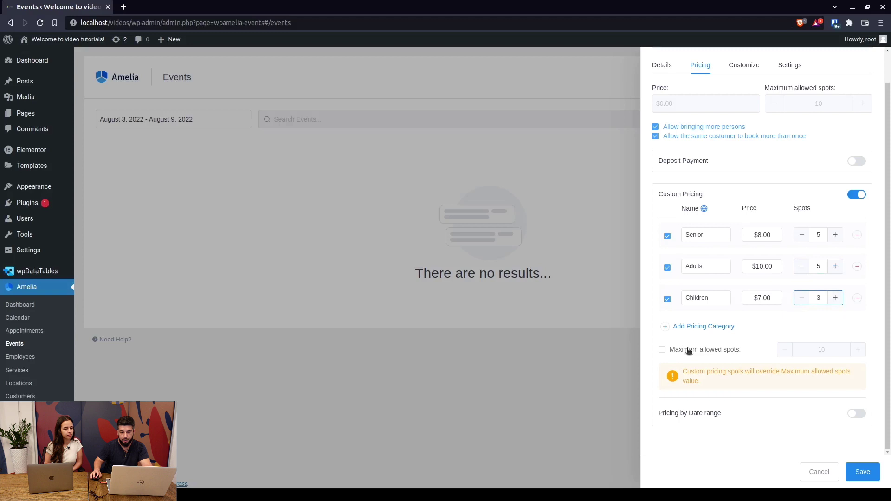
left_click(688, 352)
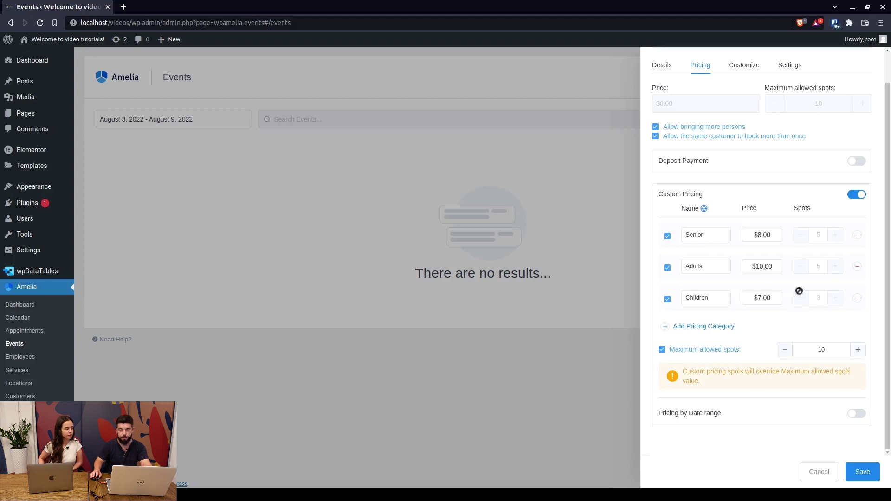
left_click(864, 474)
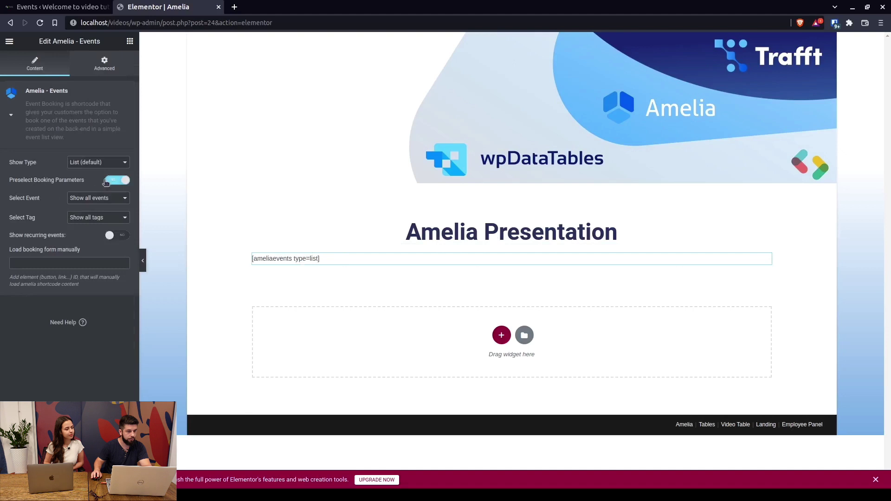
mouse_move(511, 258)
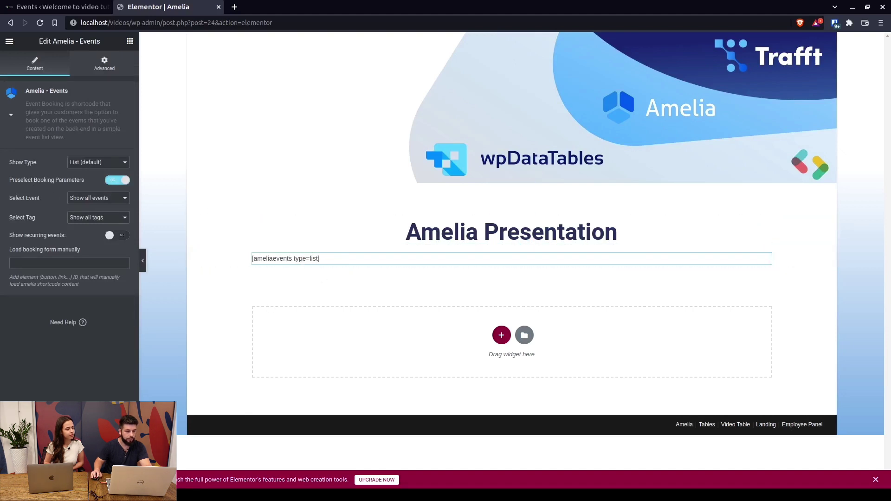
From the Events admin tab, open the site's home page in a new tab.
left_click(90, 13)
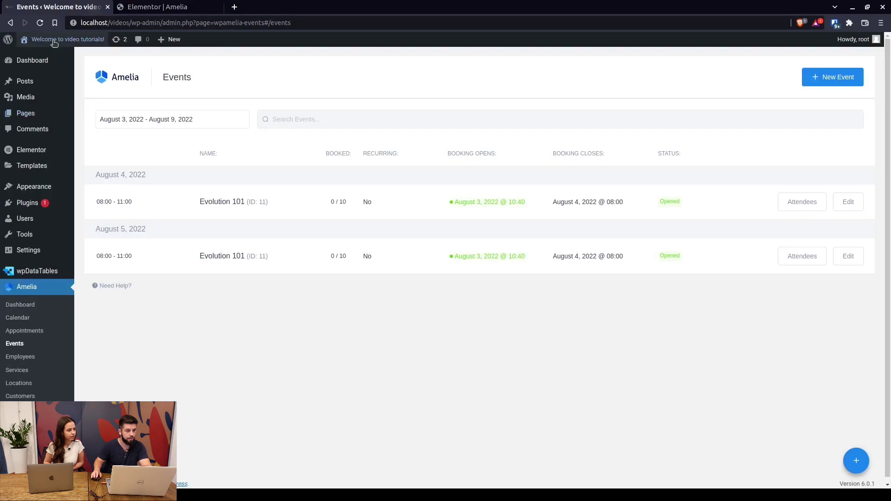
middle_click(54, 40)
Go from the new home-page tab to the Amelia Presentation booking page.
left_click(255, 8)
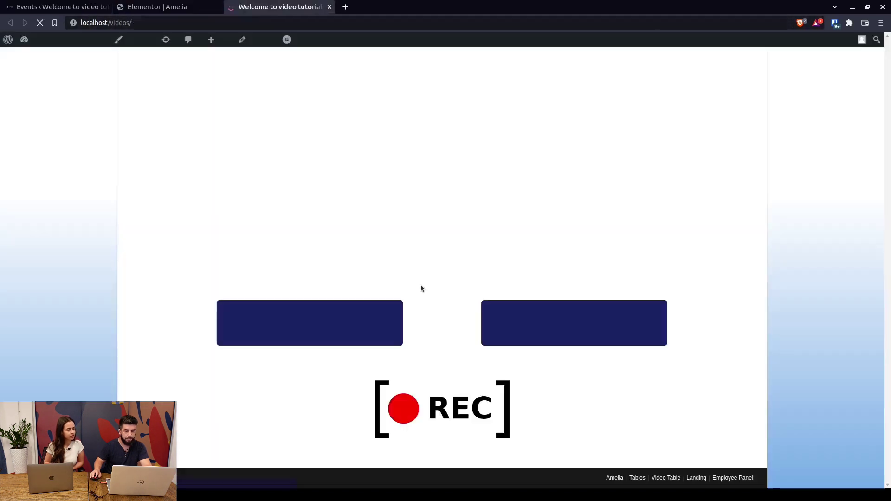
left_click(339, 320)
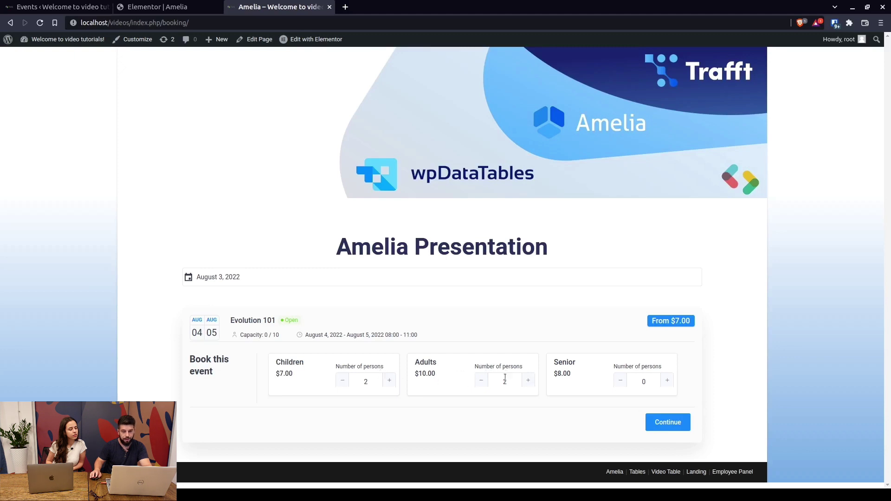
Continue to the customer form and clear the prefilled first and last names.
left_click(669, 422)
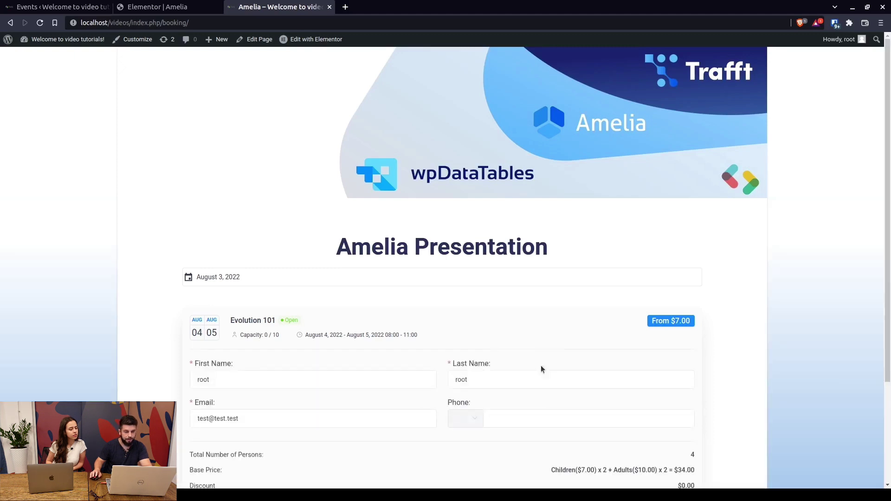
scroll(464, 334, "down", 3)
double_click(305, 261)
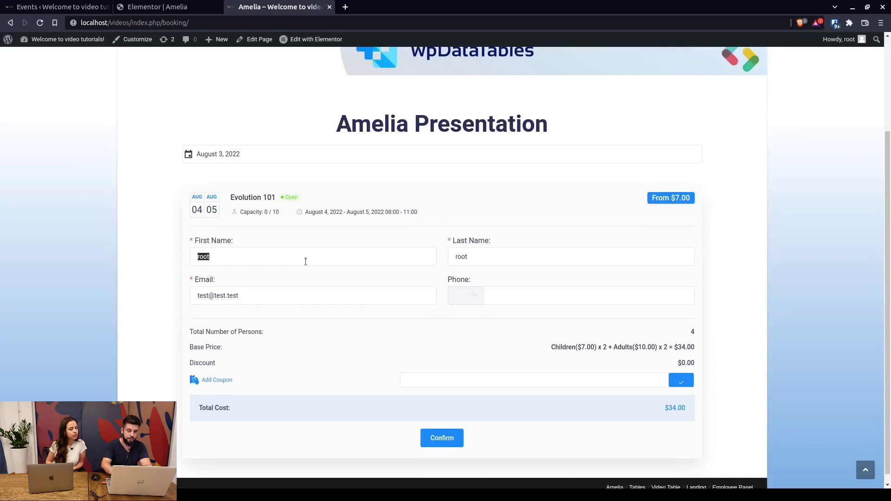
key("BackSpace")
double_click(515, 250)
key("BackSpace")
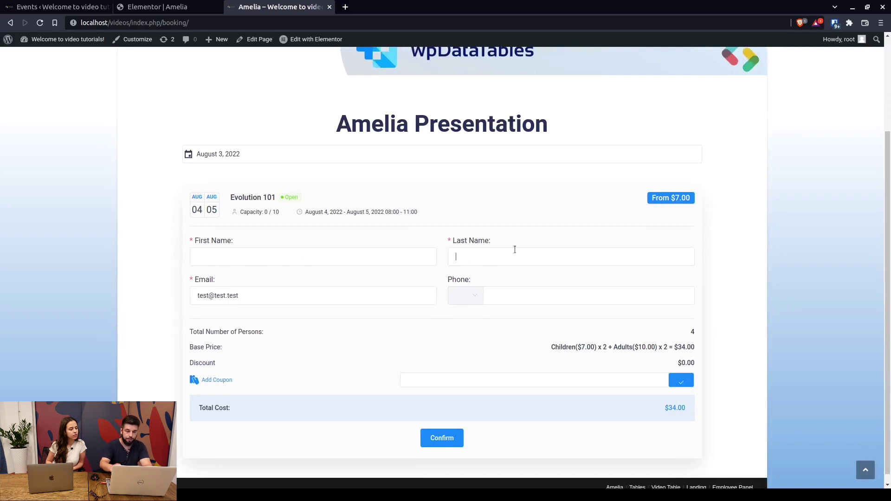
Enter customer Amelia Test, adjust the email address, and confirm the booking.
left_click(251, 257)
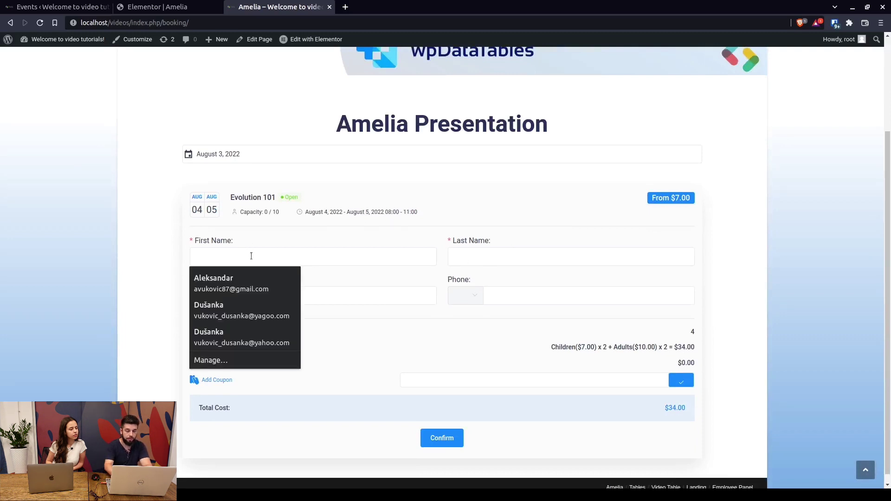
type("Amelia")
key("Tab")
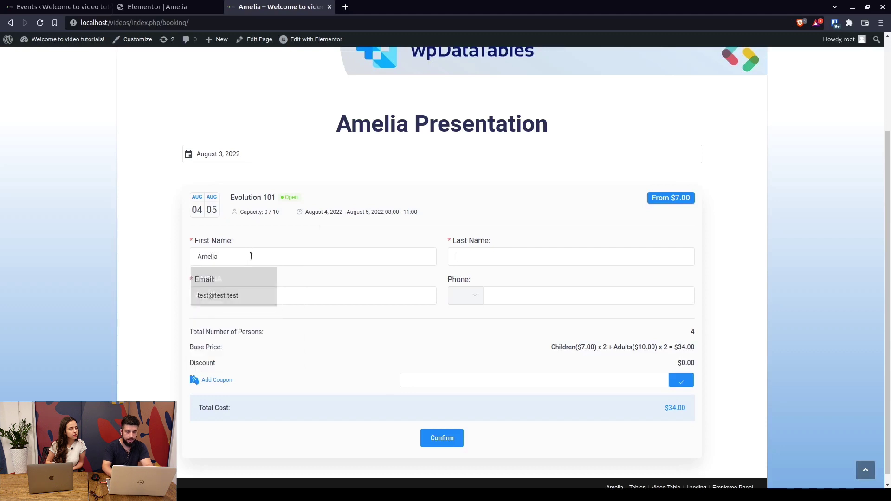
type("Test")
key("Tab")
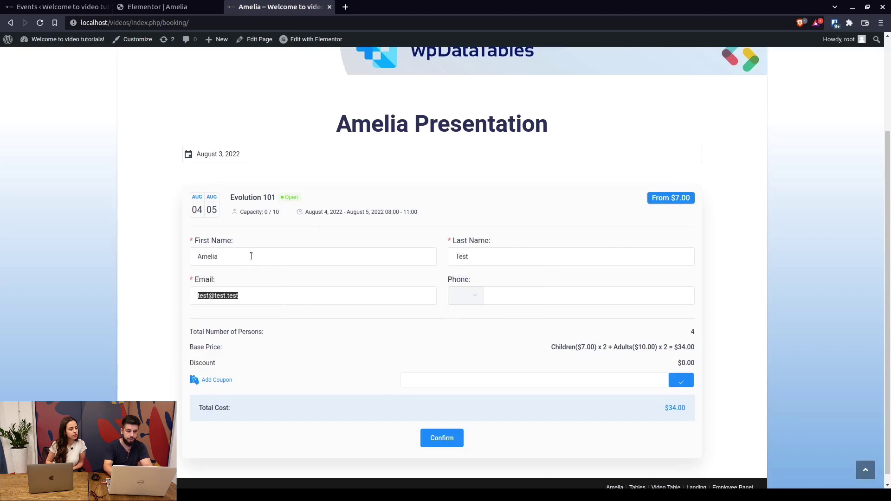
left_click(249, 294)
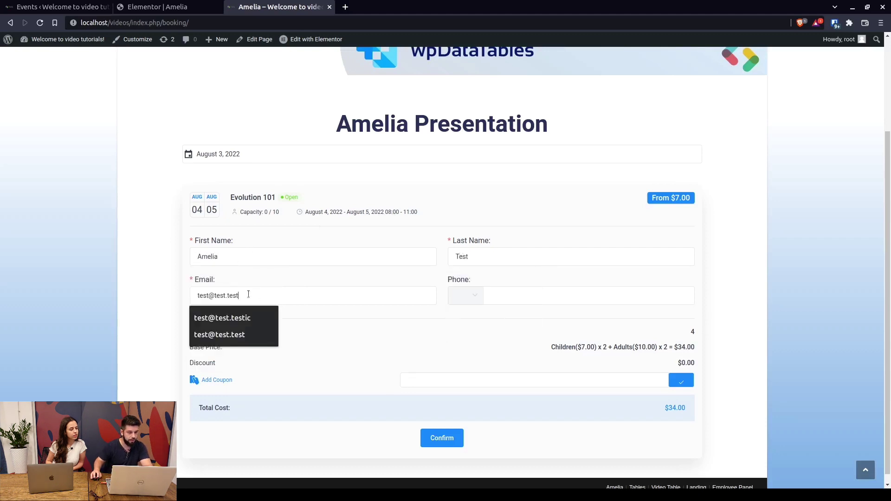
left_click(218, 296)
type("a")
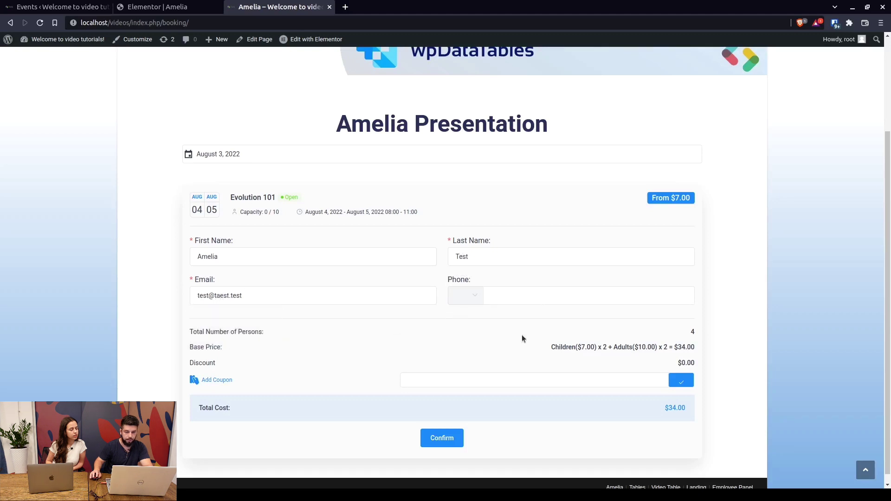
left_click(439, 439)
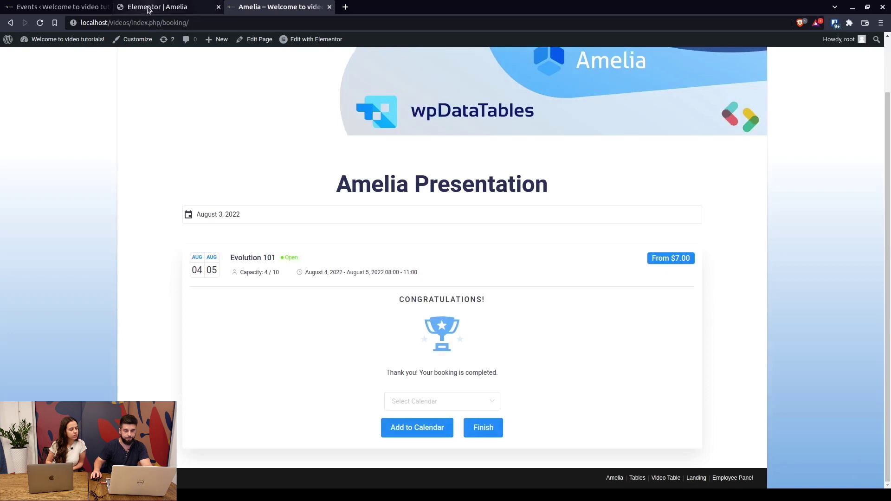
Reload the Events admin list and show attendees of the August 4 Evolution 101.
left_click(70, 7)
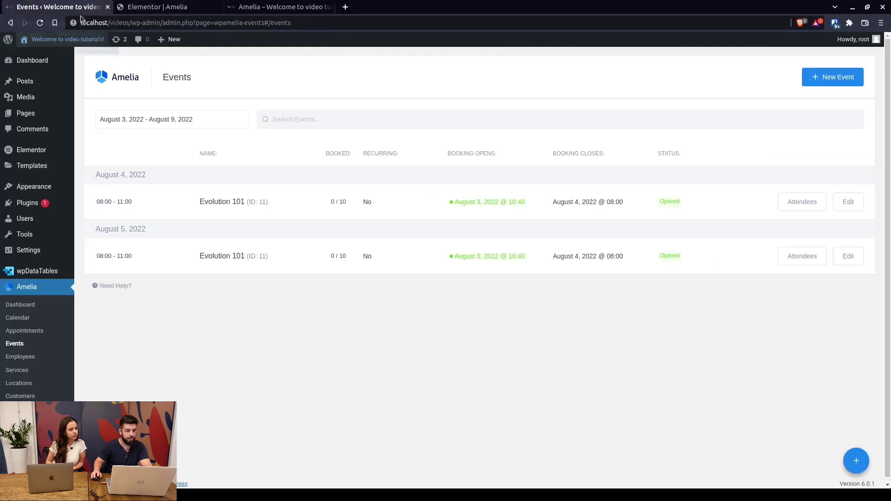
left_click(40, 22)
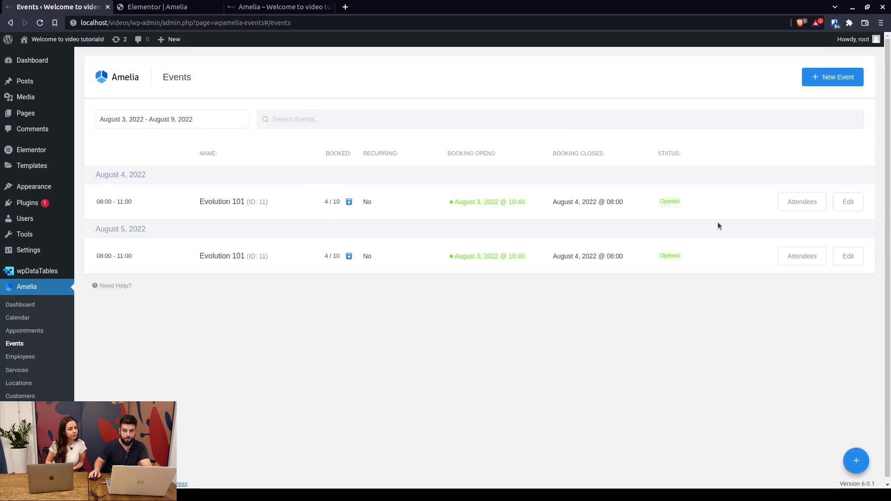
left_click(792, 202)
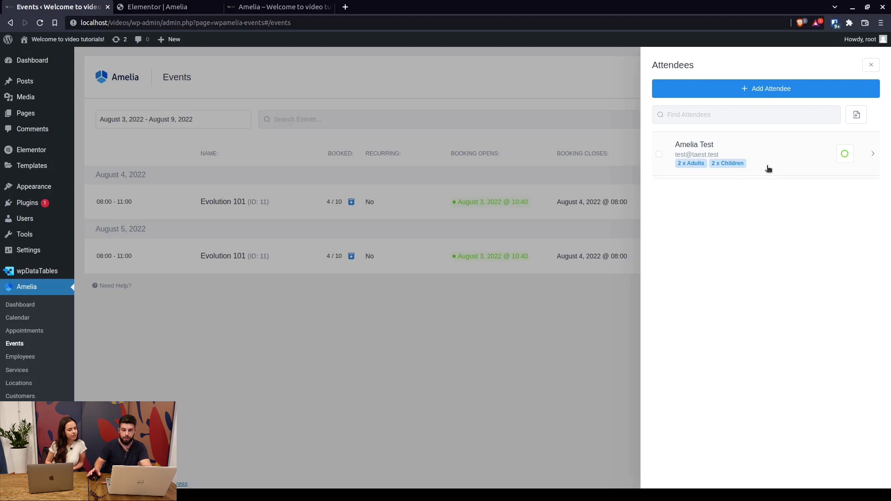
Close the Evolution 101 Attendees panel.
left_click(871, 66)
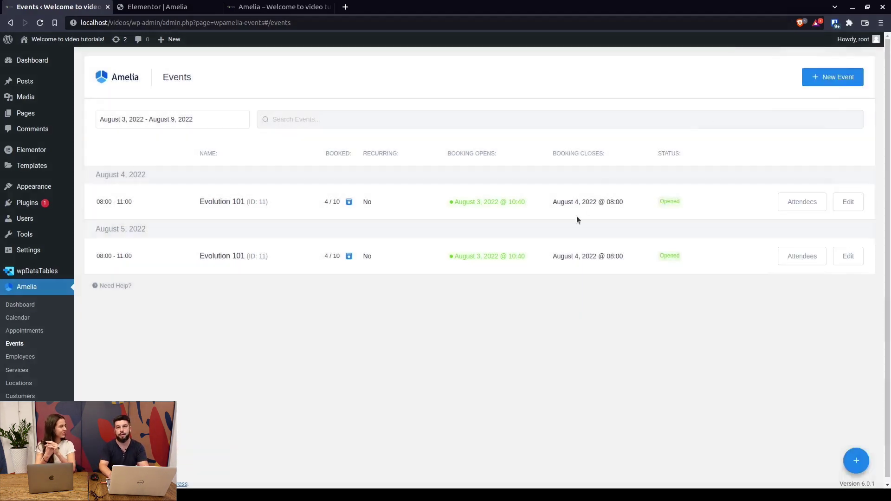